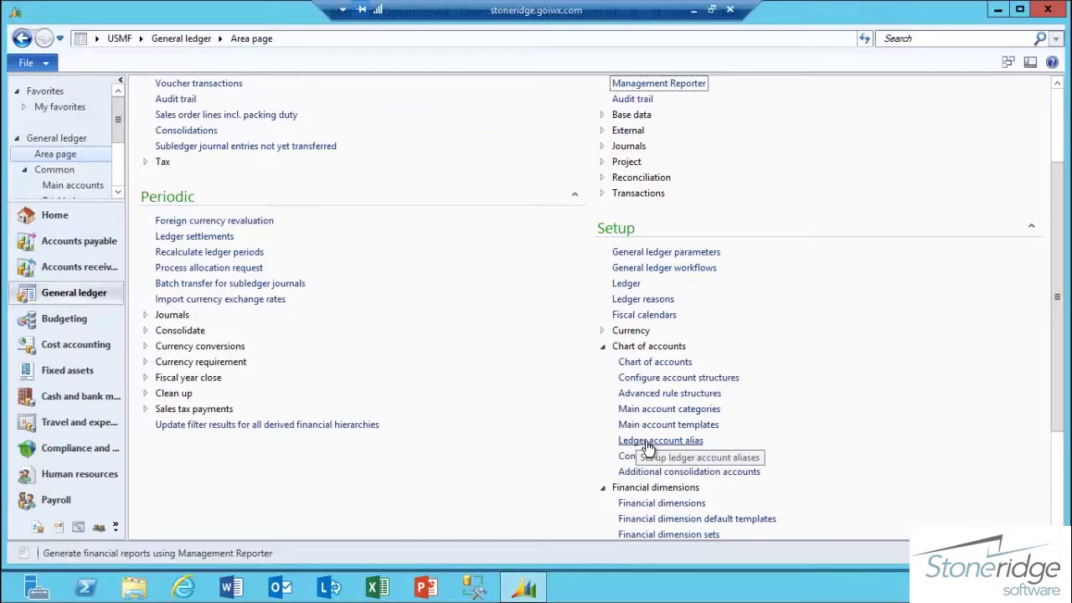
Create a new ledger account alias named TRADESHOWEXP in the General ledger chart of accounts setup.
left_click(647, 442)
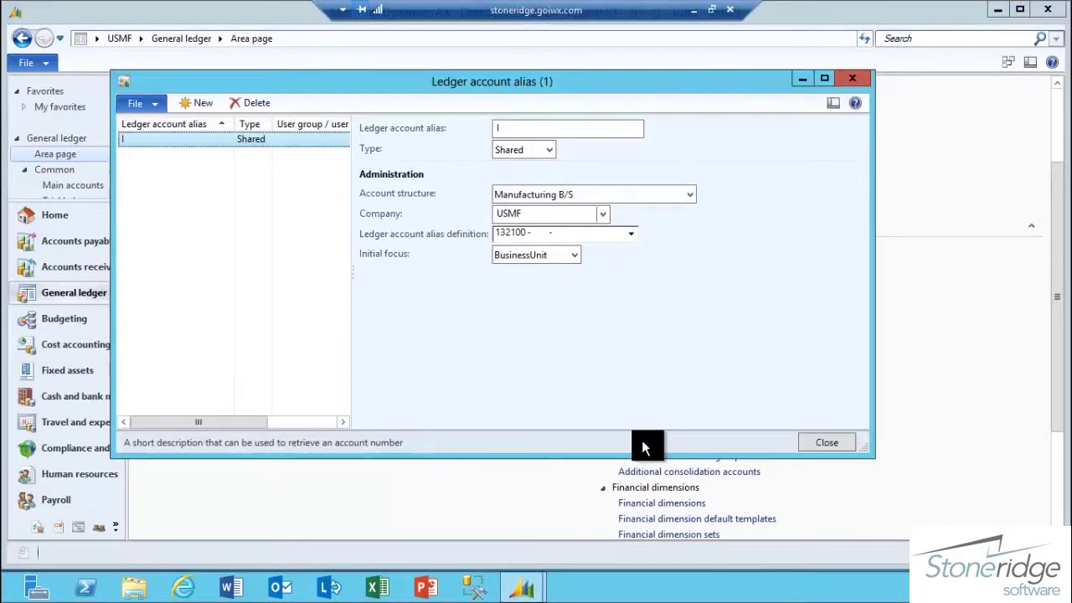
left_click(192, 107)
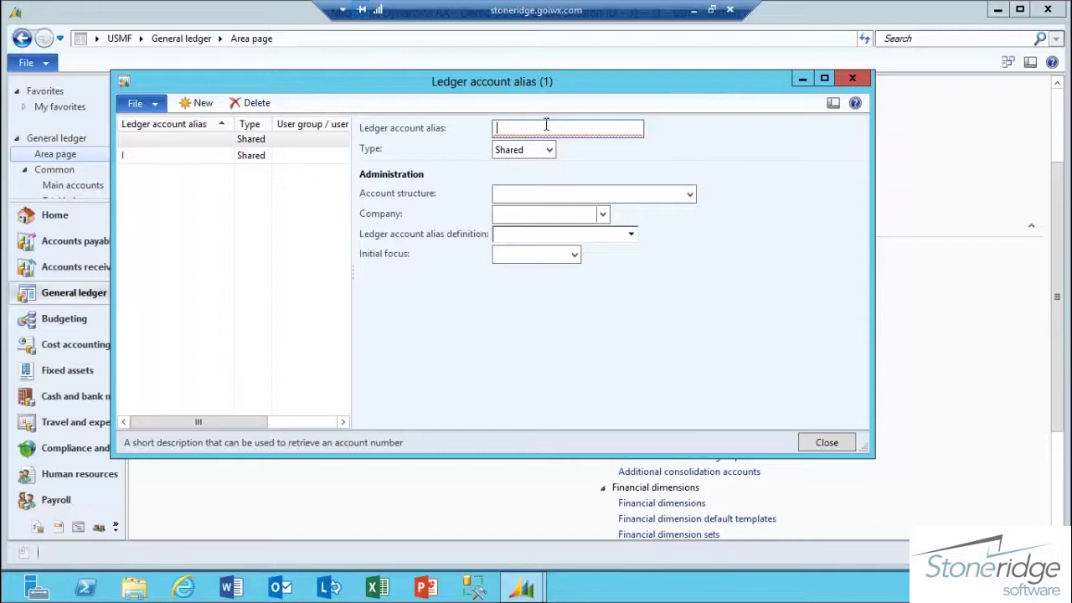
type("Aus")
key("BackSpace")
key("BackSpace")
key("BackSpace")
key("BackSpace")
type("TRADESHOWEX")
key("Tab")
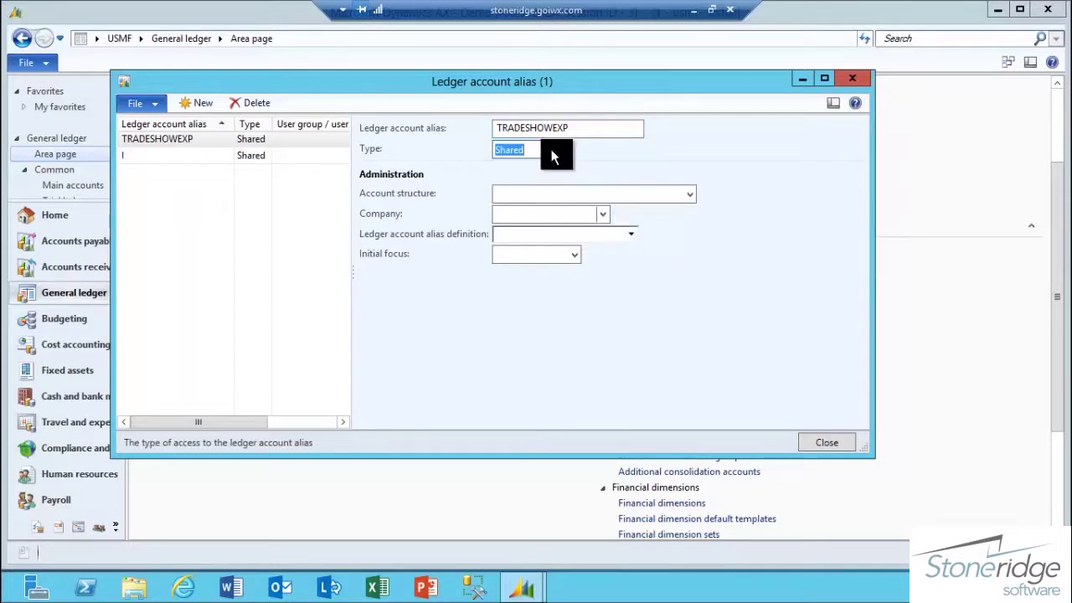
Set the TRADESHOWEXP alias to type Shared with account structure Manufacturing P&L and company USMF.
left_click(546, 148)
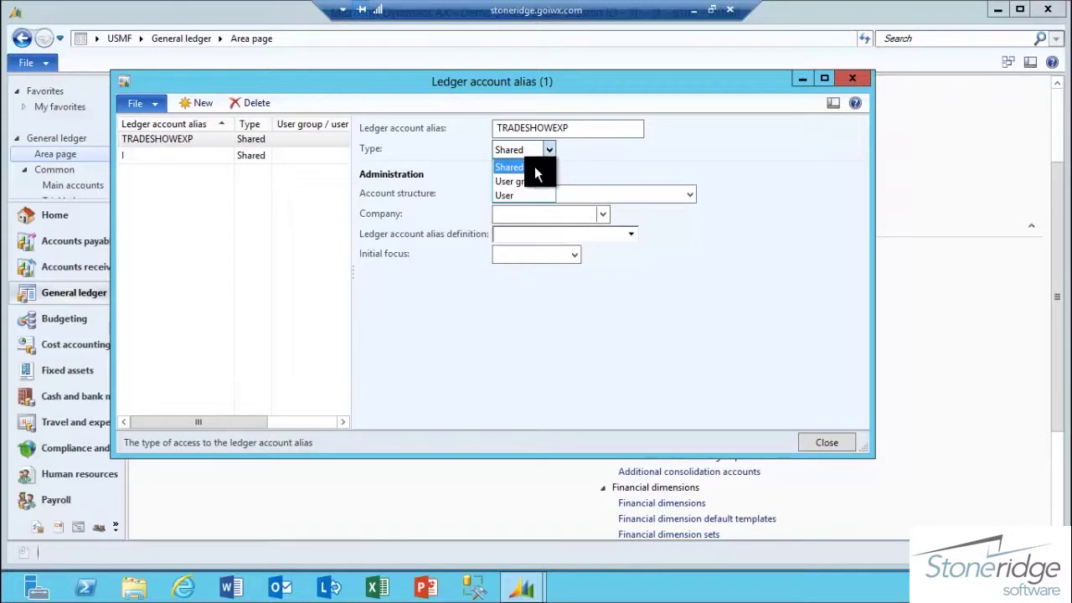
left_click(536, 168)
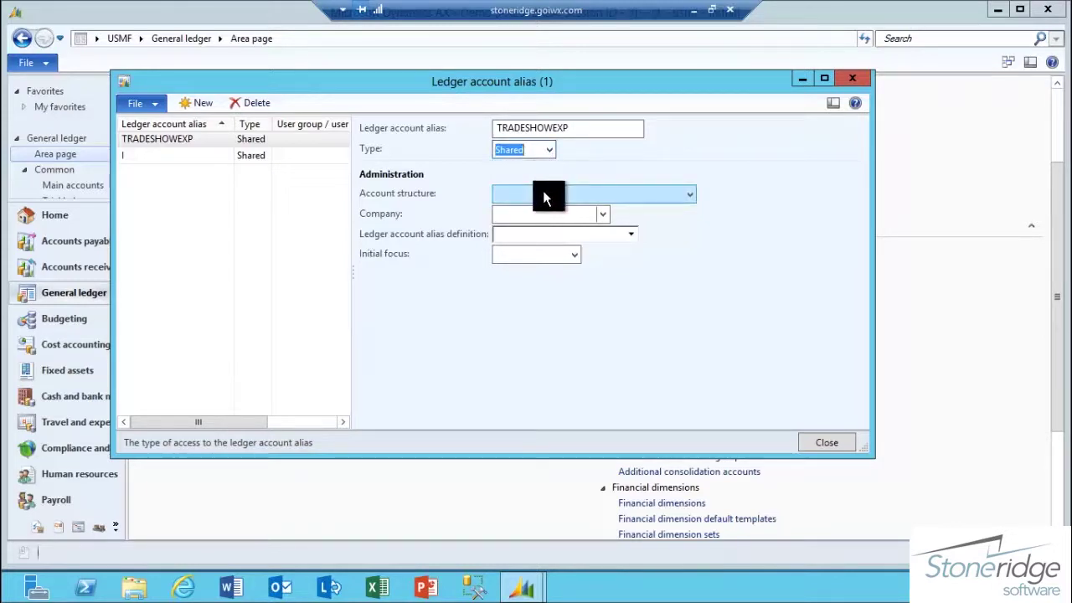
left_click(544, 196)
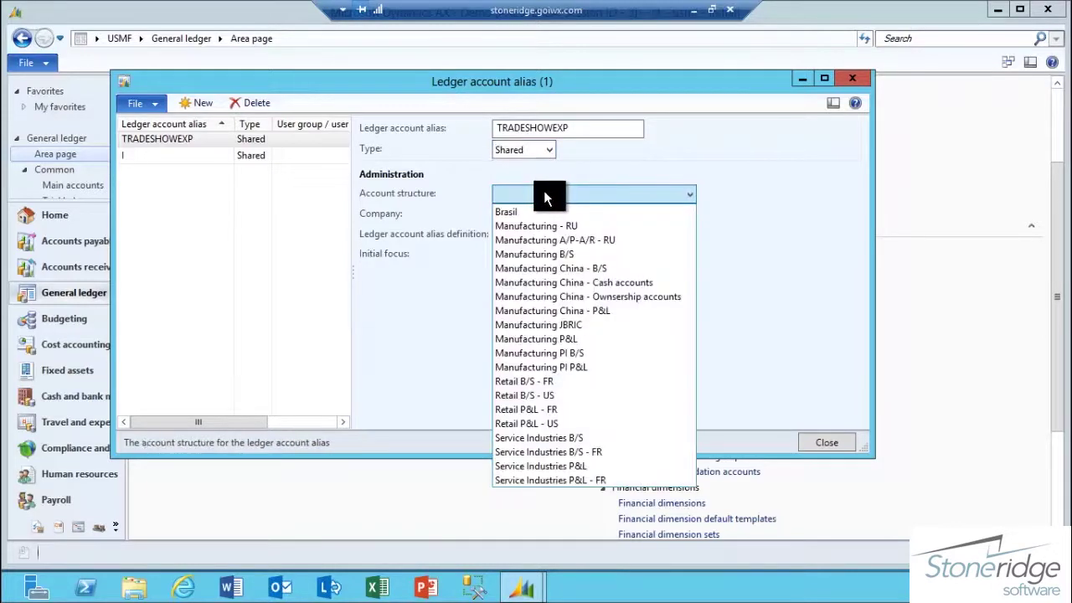
left_click(570, 339)
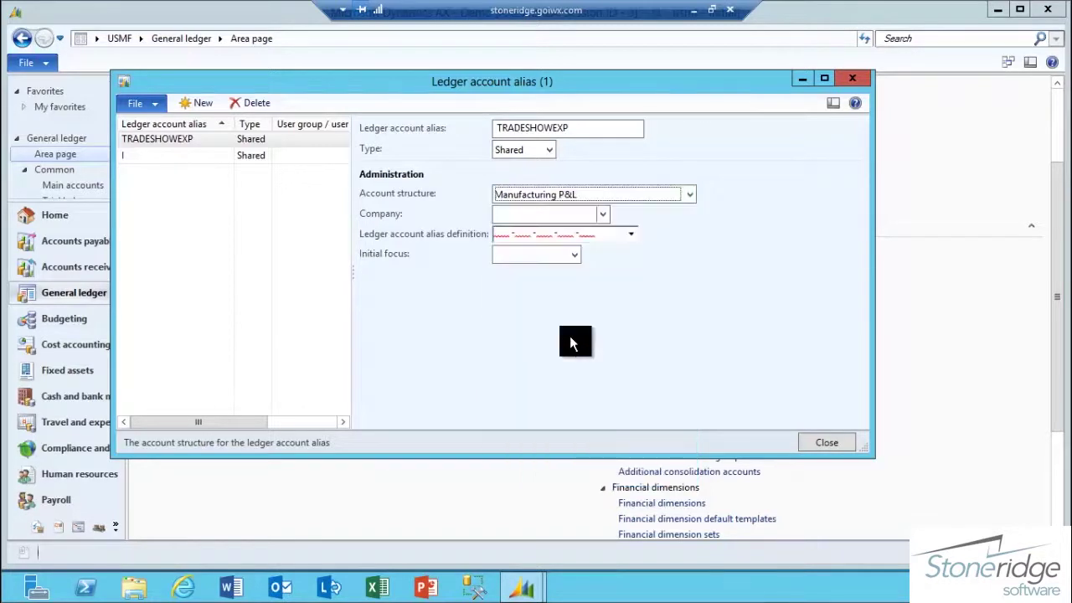
left_click(602, 214)
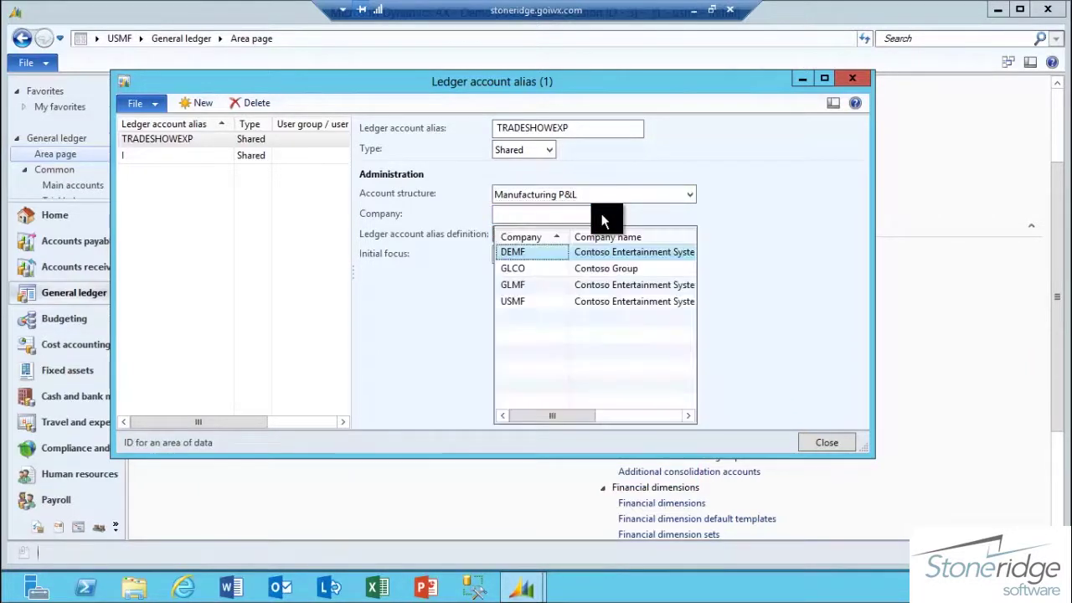
left_click(545, 305)
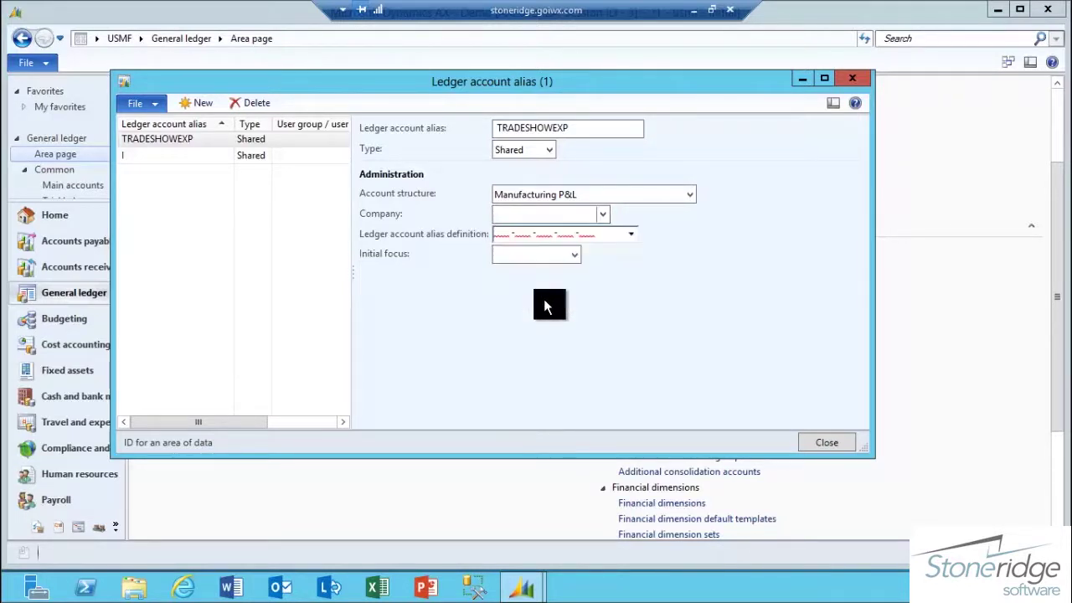
Define the alias as main account 618900 with dimension values 001, 022, 007 and item group Audio.
left_click(495, 234)
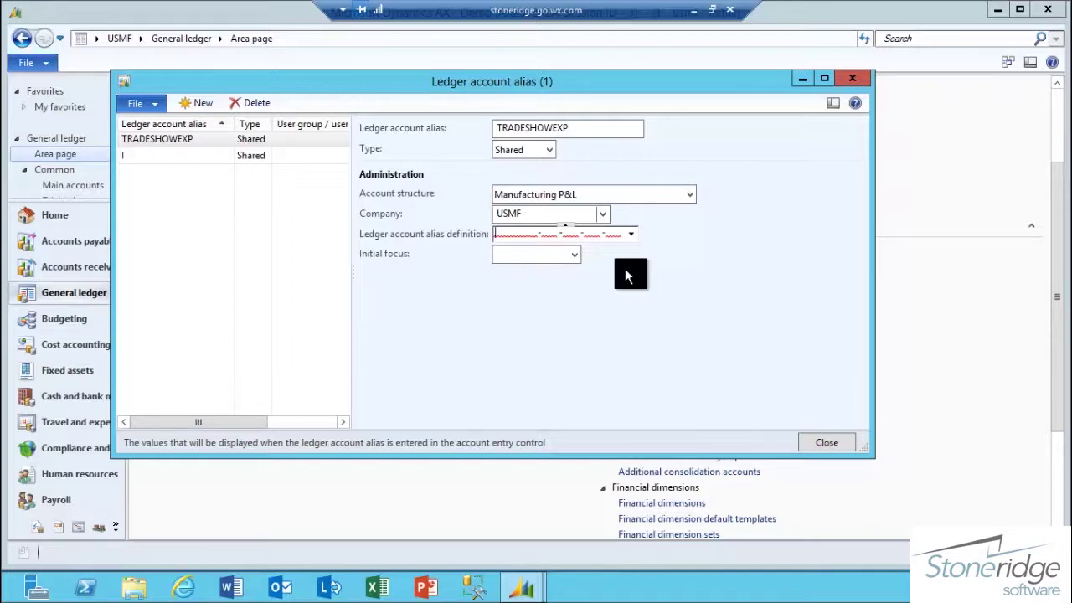
type("618900 -")
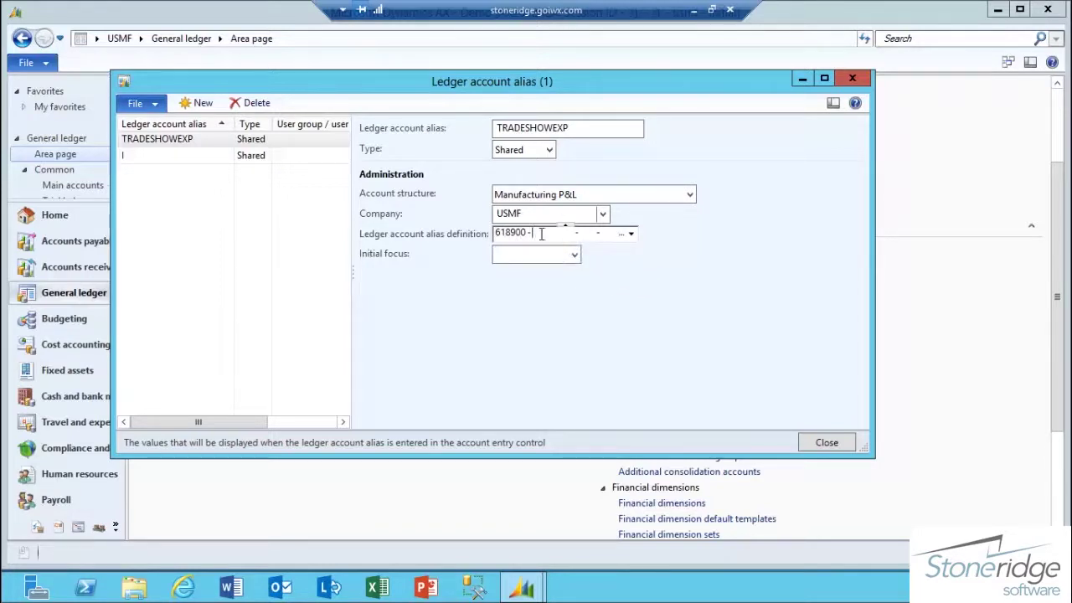
type("001 - ")
type("02")
type("3")
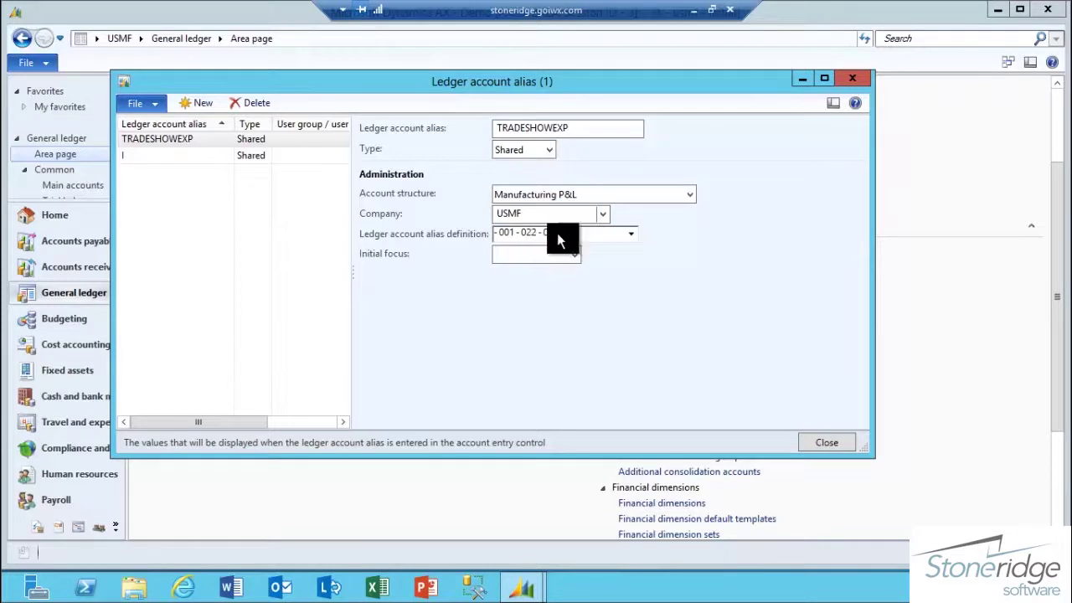
left_click(630, 235)
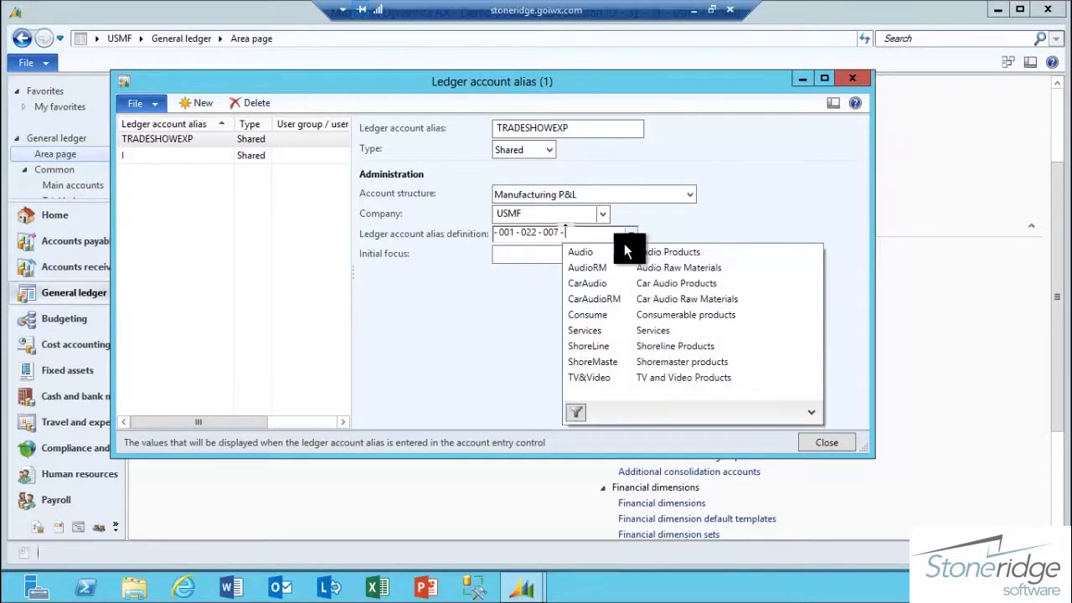
left_click(617, 251)
key("Tab")
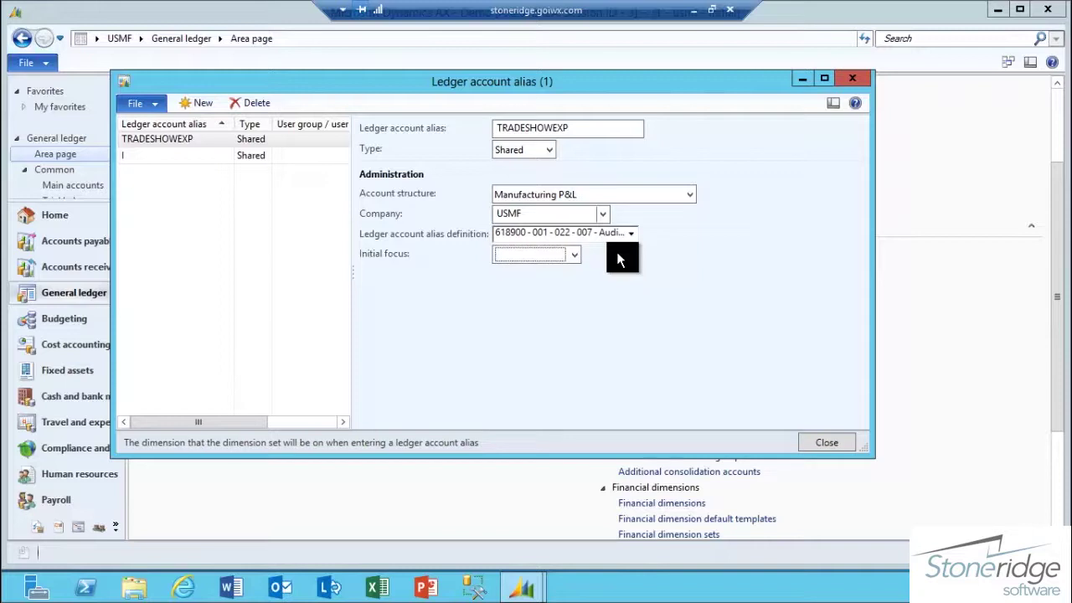
Set the alias's initial focus to MainAccount and close the ledger account alias form.
left_click(575, 264)
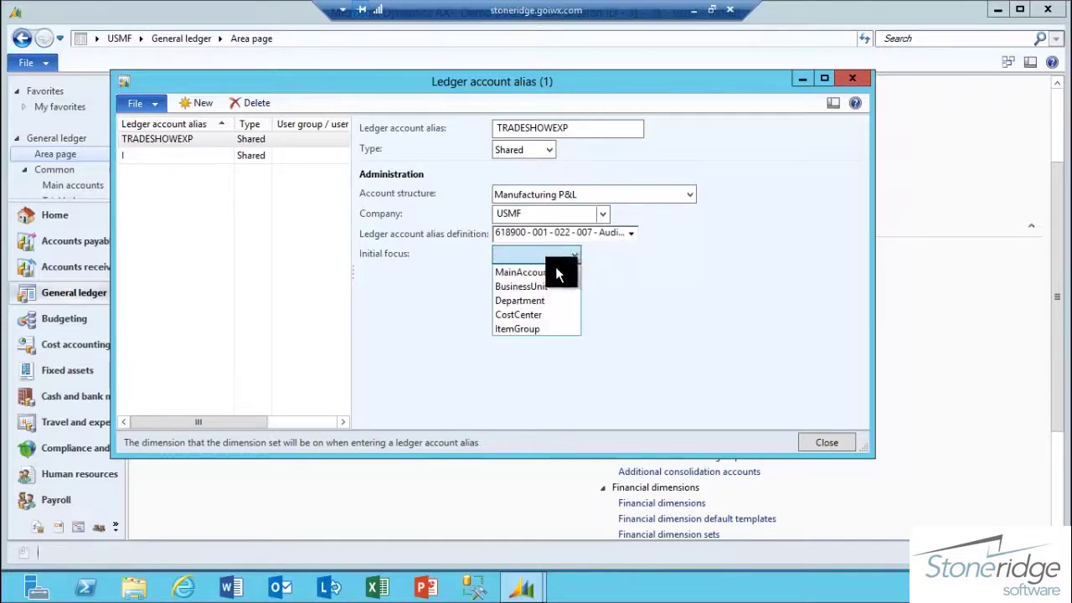
left_click(552, 272)
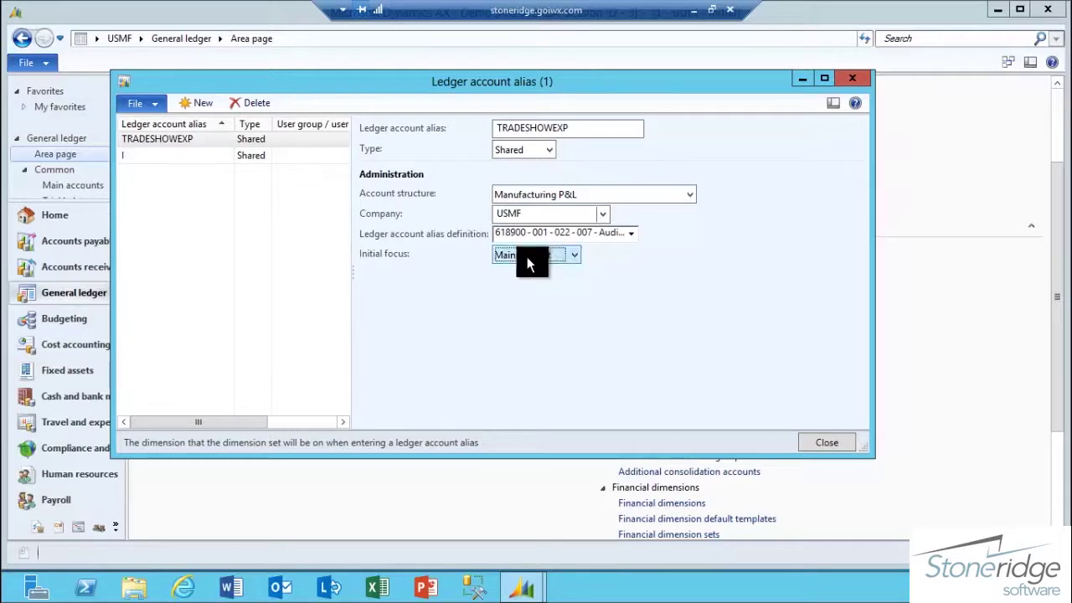
left_click(821, 444)
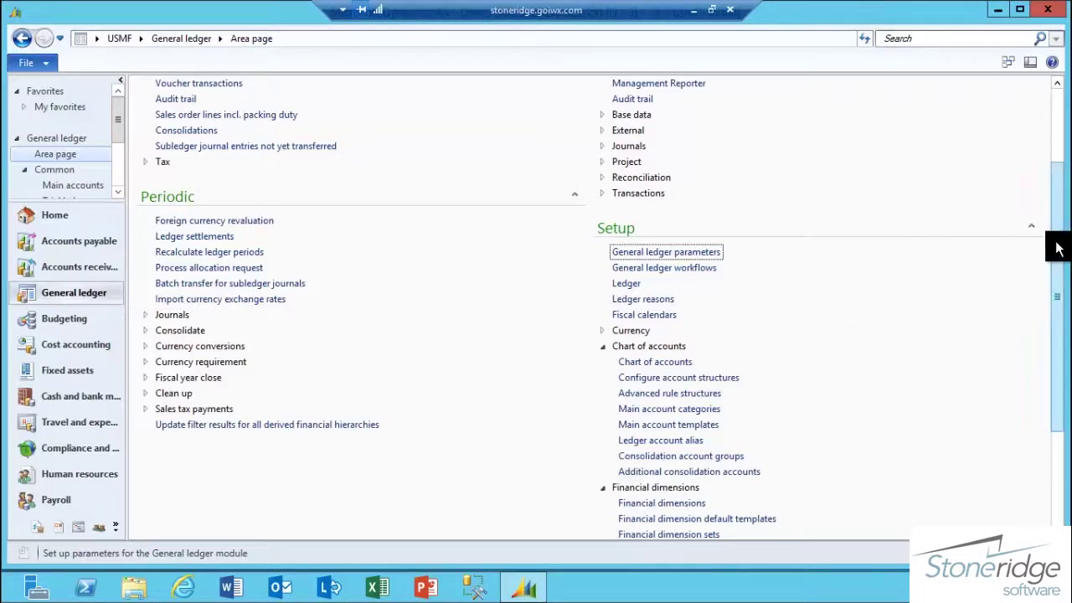
Create a new general journal with the name GenJrn and open its lines.
scroll(1057, 196, "up", 3)
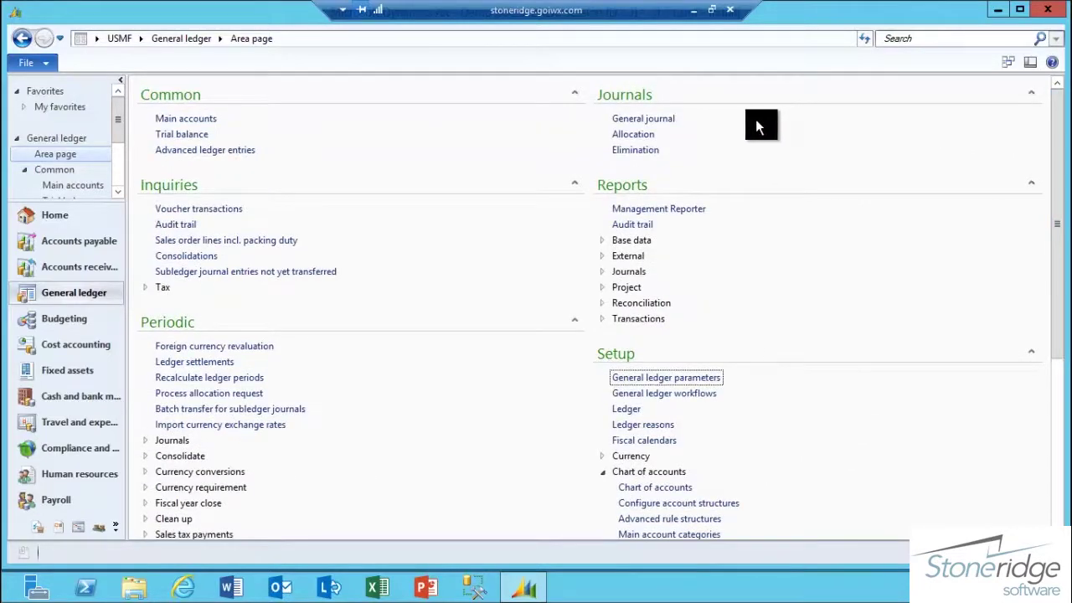
left_click(643, 119)
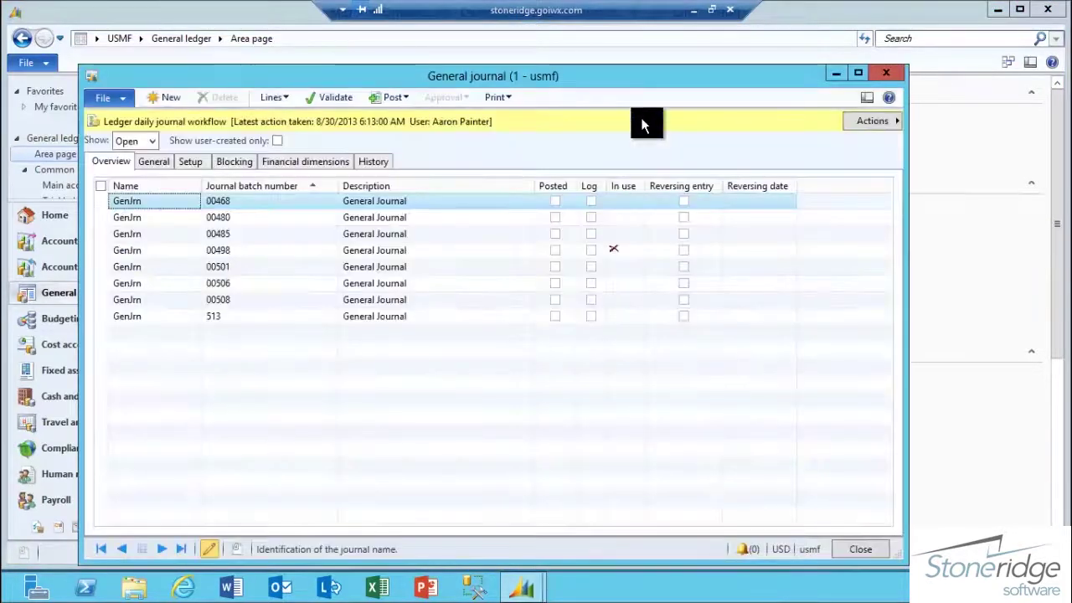
left_click(167, 99)
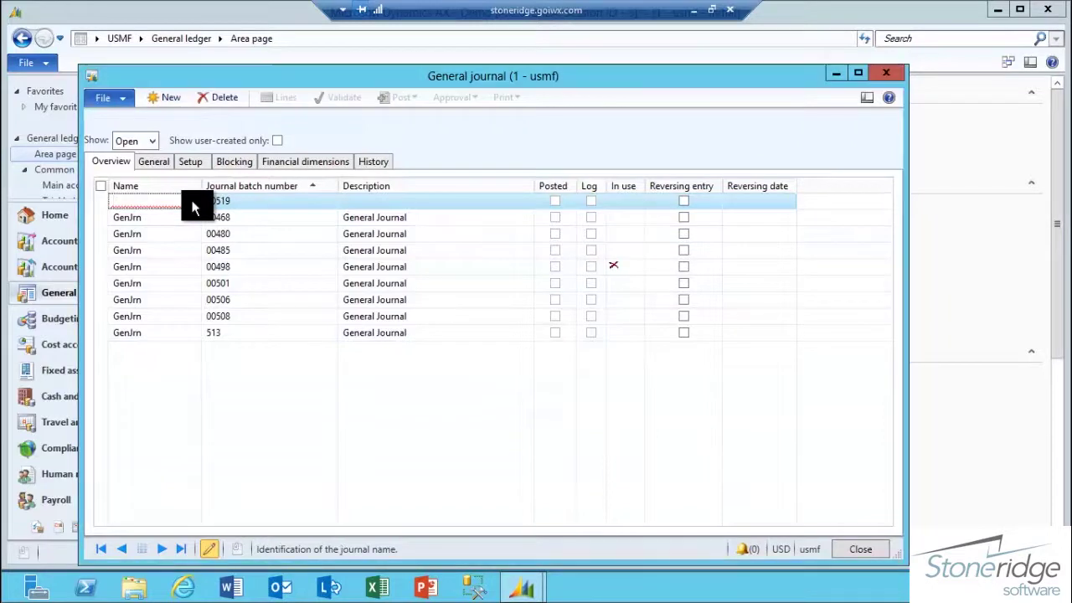
left_click(192, 203)
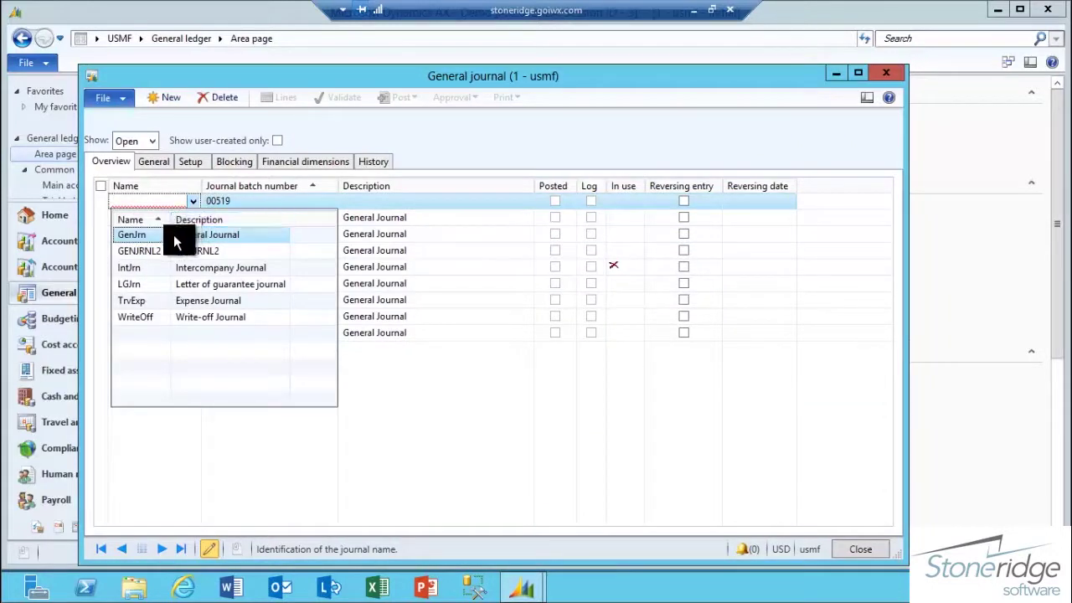
left_click(173, 235)
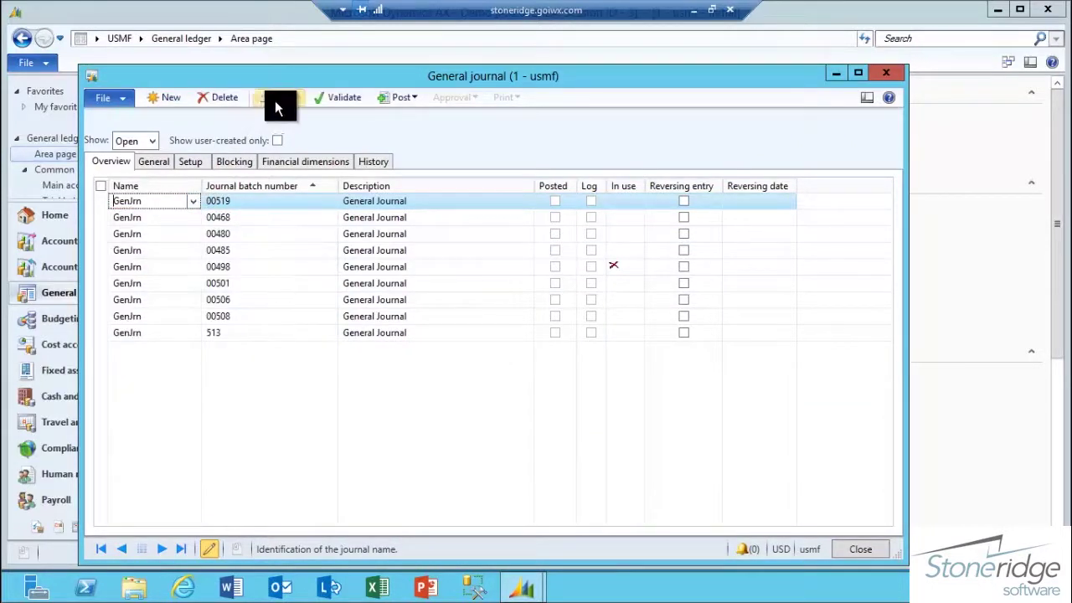
left_click(277, 100)
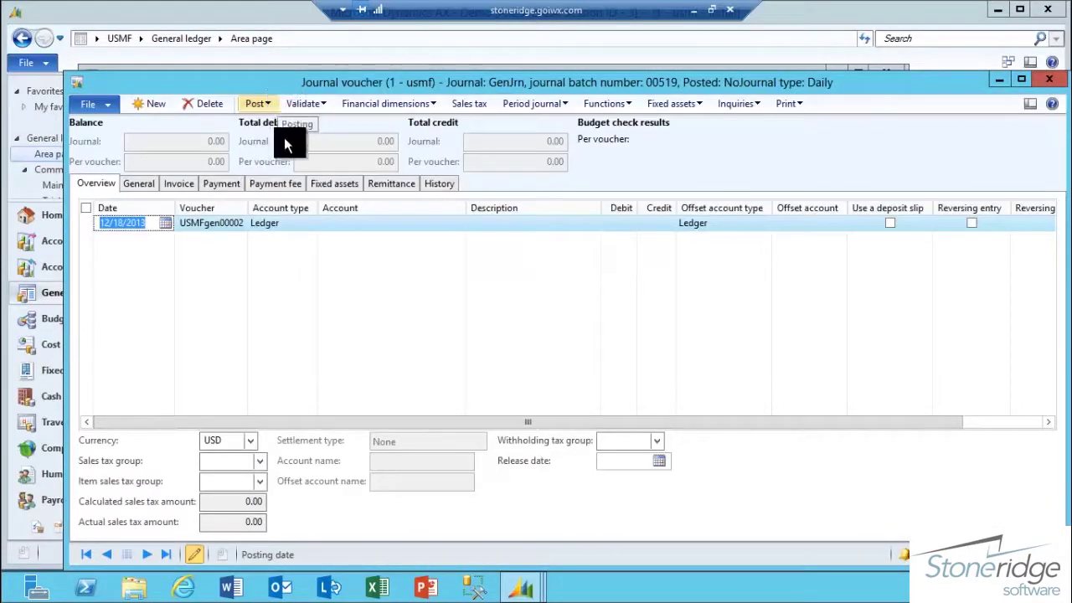
Enter the alias TRADESHOWEXP as the account on the first voucher line and widen the Account column.
left_click(328, 223)
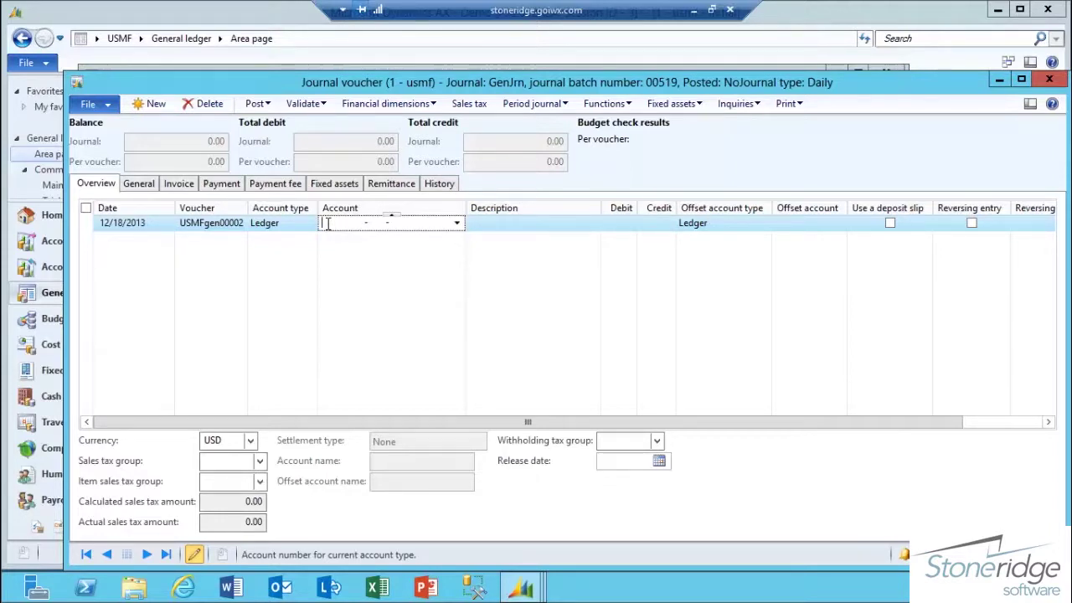
type("1")
type("1")
type("ADESHOWEX")
type("P - -")
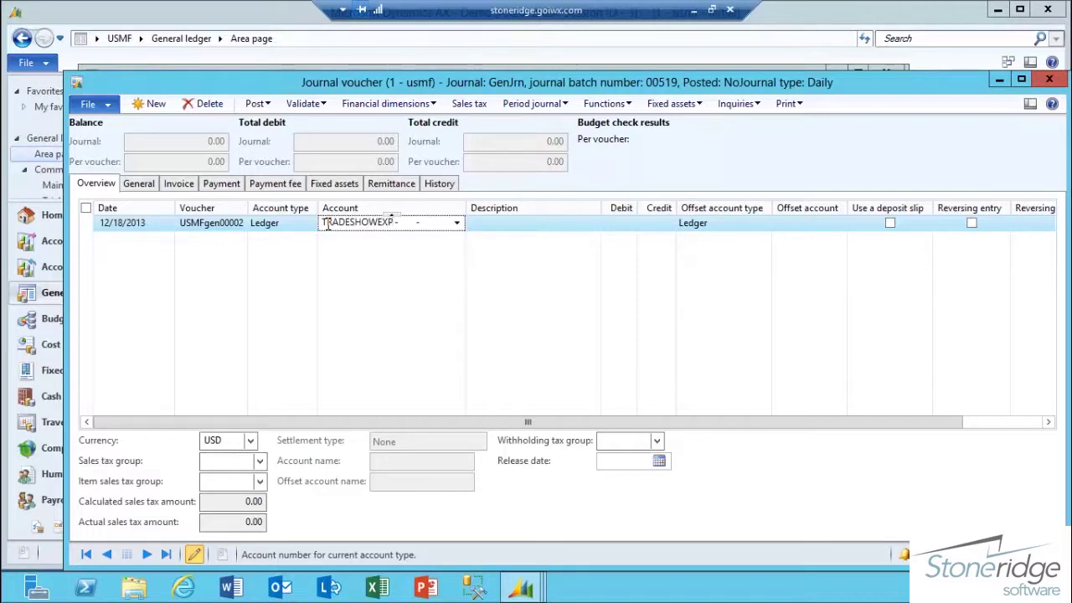
key("Tab")
left_click_drag(464, 207, 502, 206)
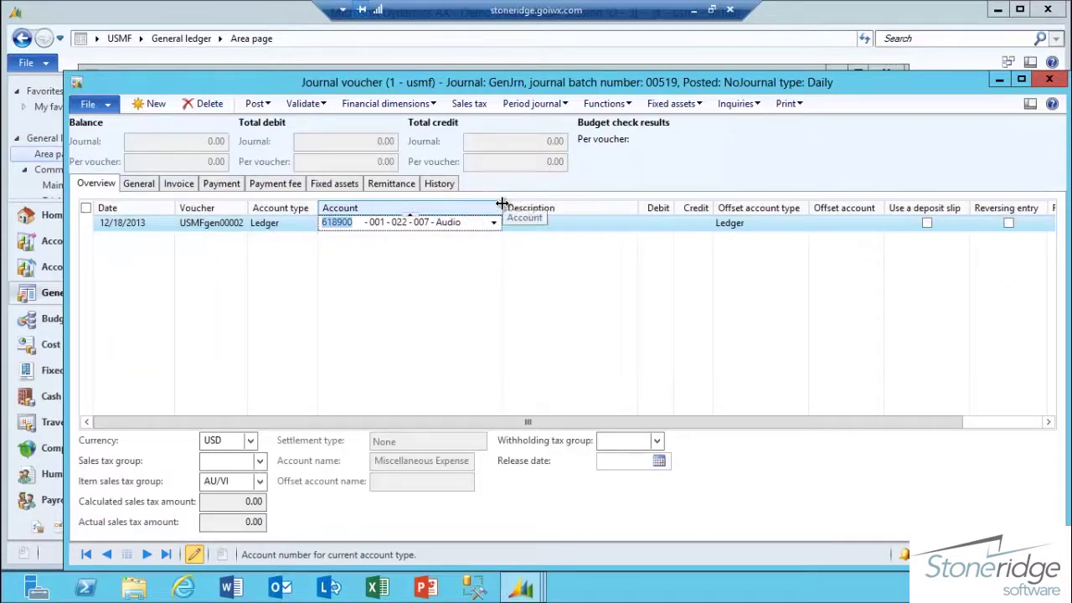